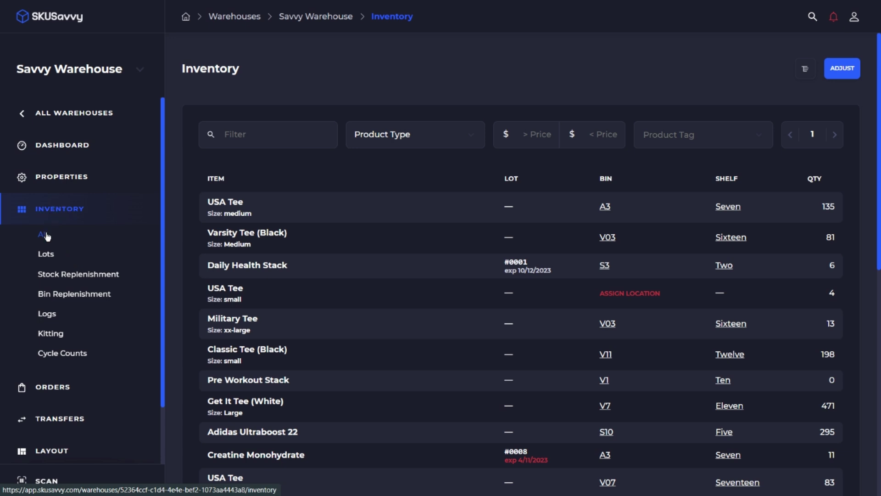
Filter the inventory list for 'shaker', open Shaker Bottle 28oz, then return to the full list.
click(235, 143)
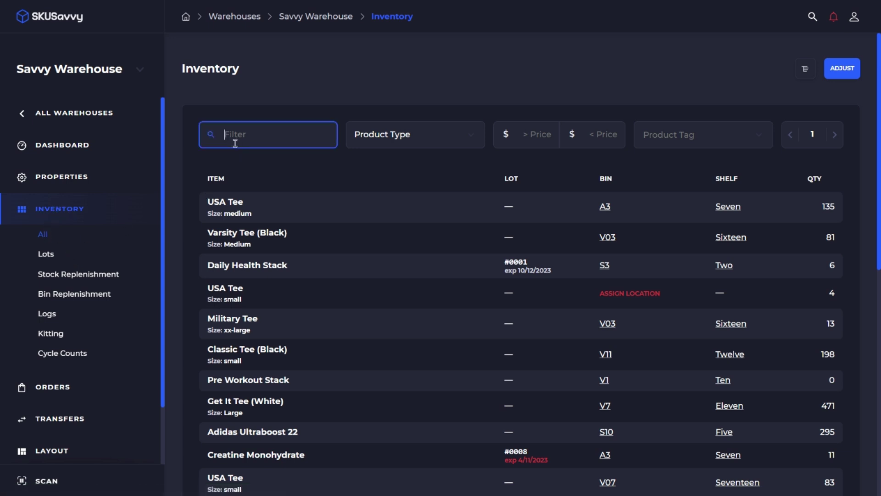
text(shaker)
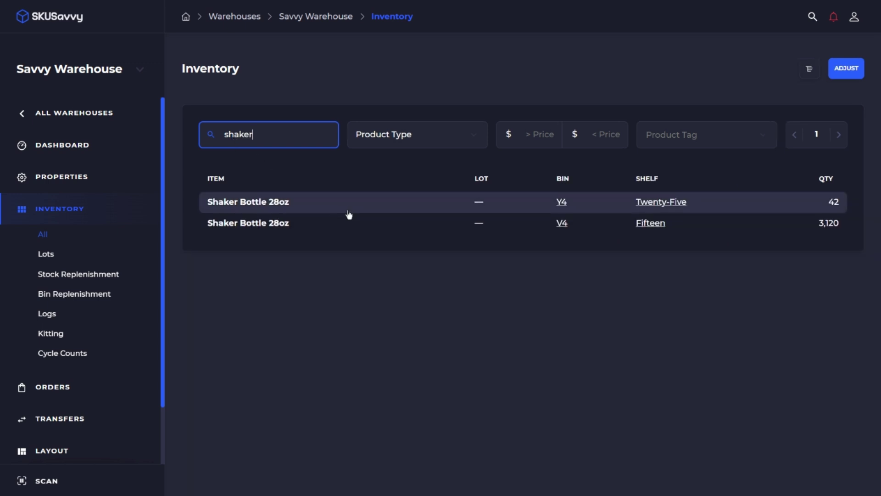
click(348, 212)
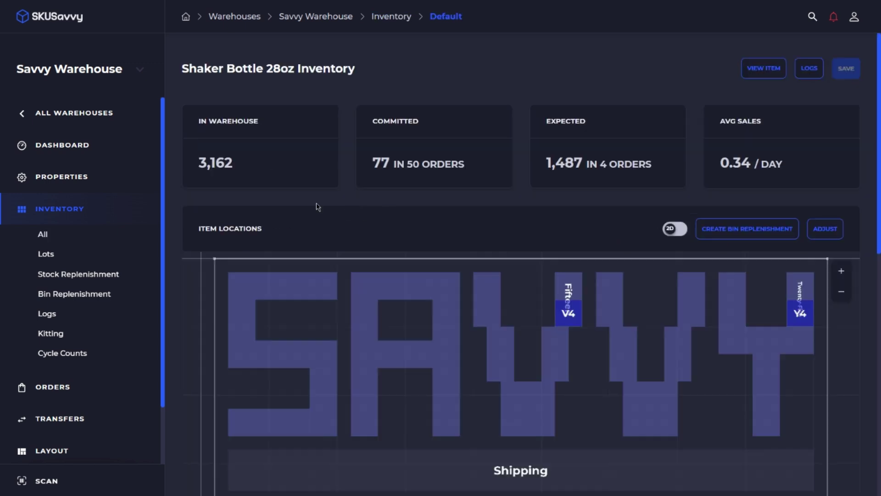
click(110, 219)
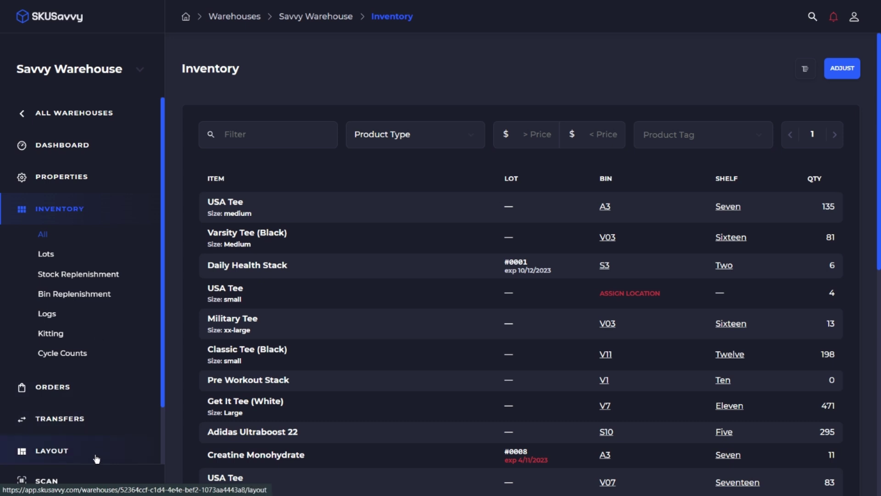
Scan the shaker bottle's barcode, view its inventory, and make the warehouse map interactive.
click(88, 481)
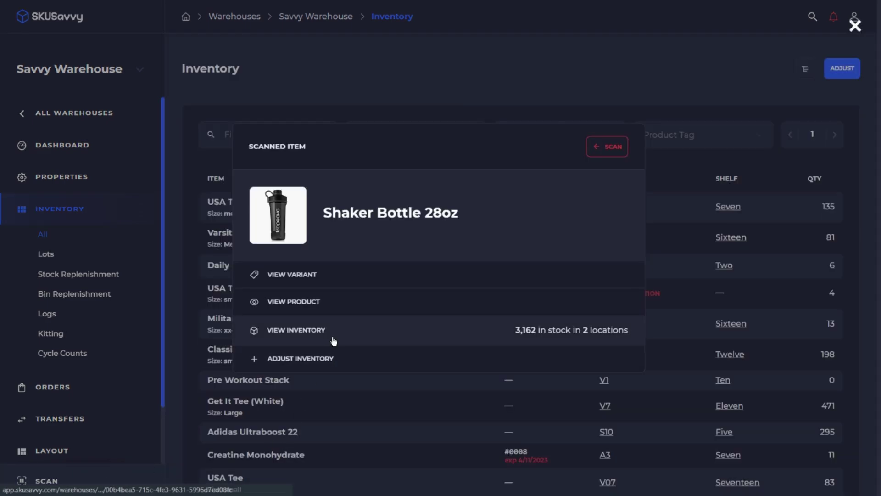
click(334, 334)
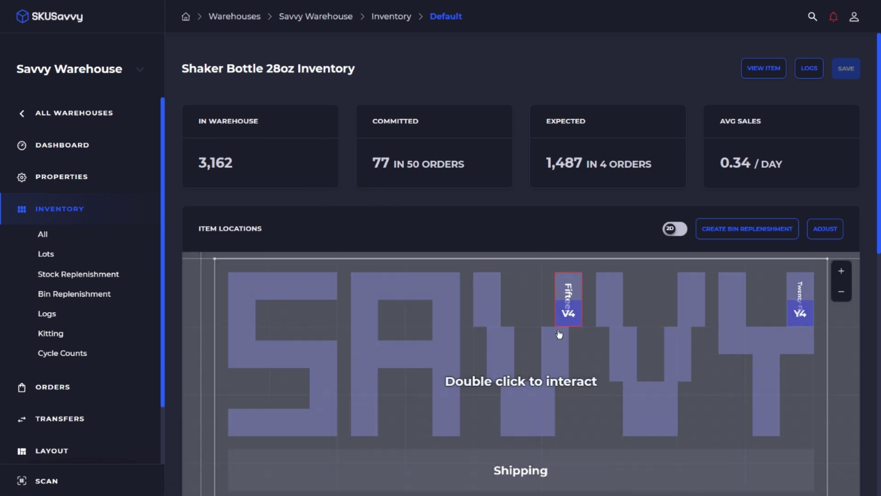
double_click(560, 334)
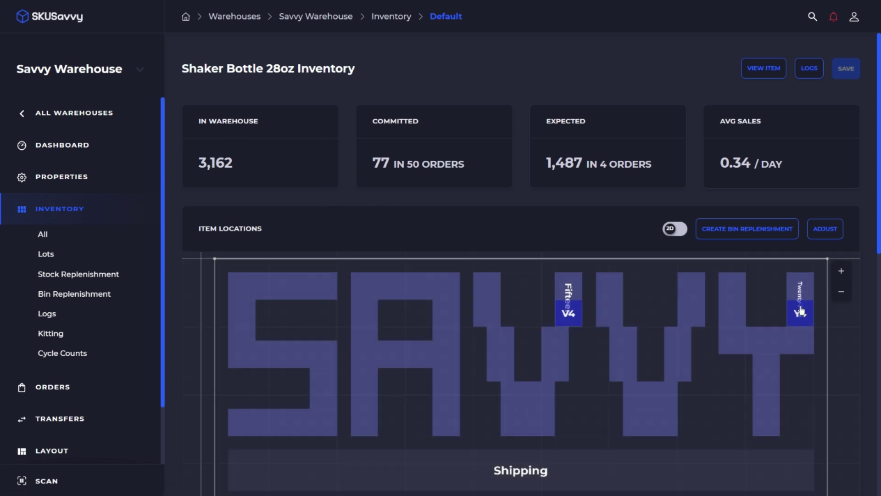
Transfer 200 units from the Fifteen shelf to scanned bin Y4, leaving 2,920 and 242.
scroll(871, 304, down, 5)
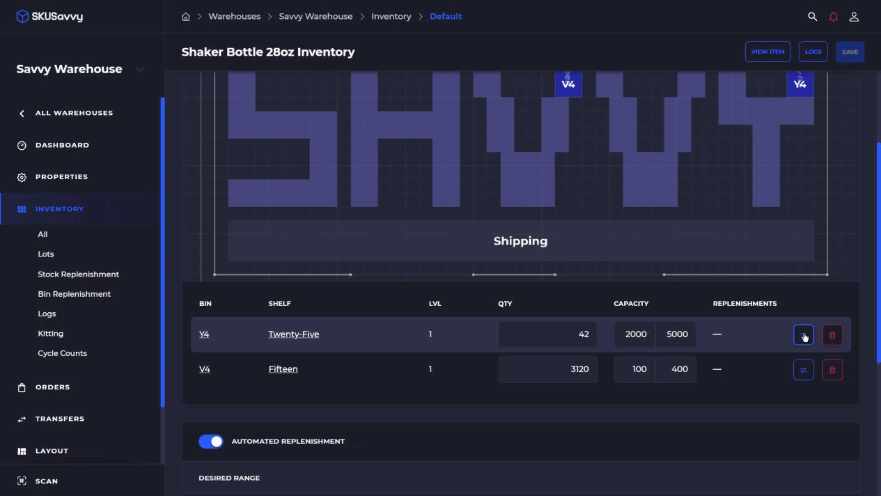
click(805, 374)
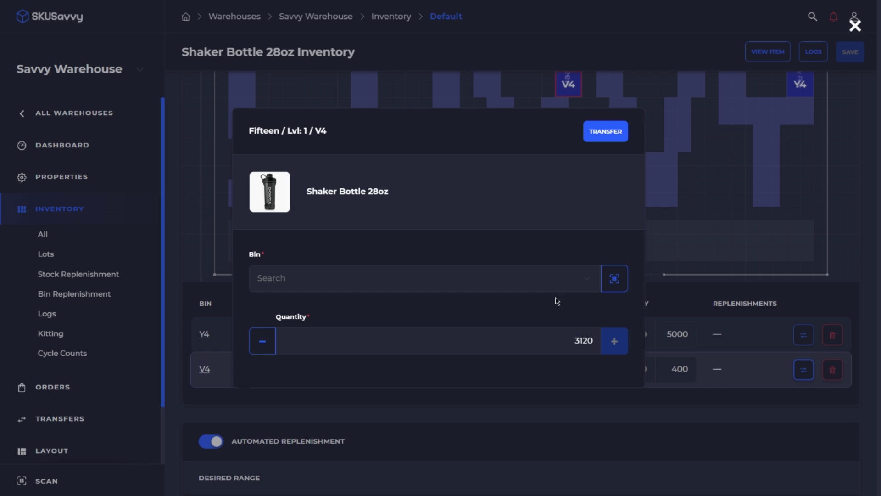
click(615, 279)
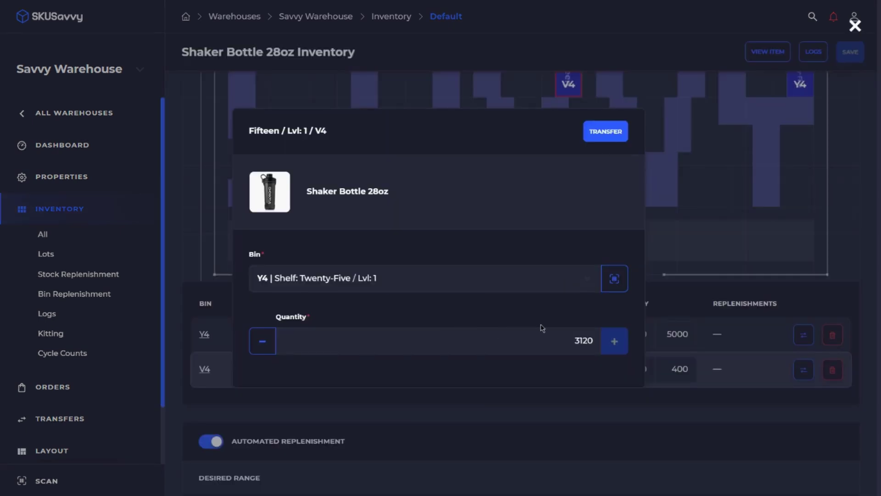
double_click(583, 341)
text(2)
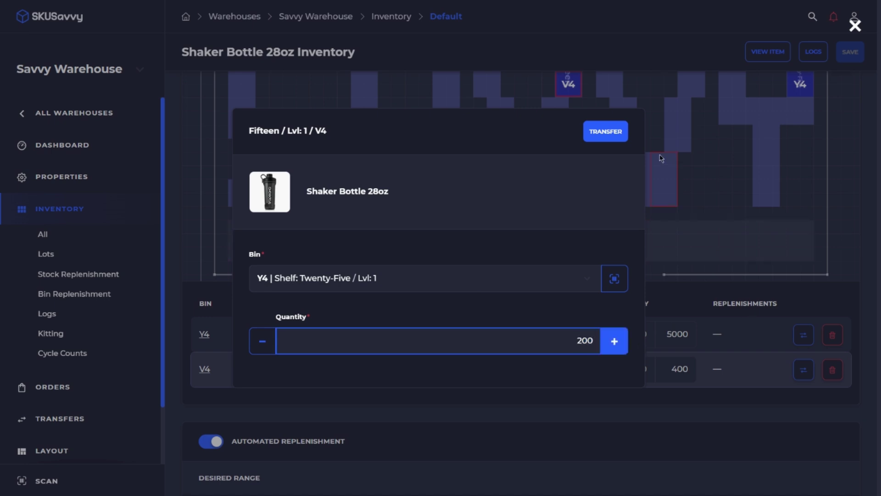
click(604, 132)
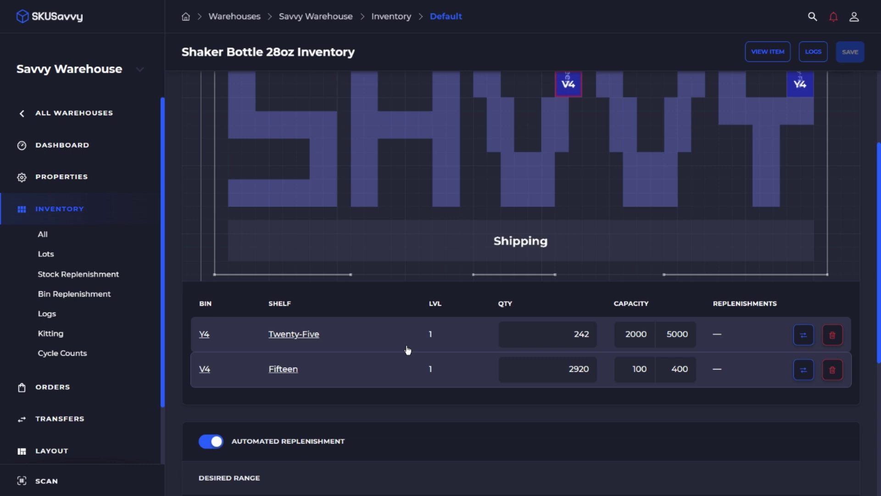
From the full inventory list, start an adjustment, scan Shaker Bottle 28oz, and select Y4's quantity 242.
click(62, 238)
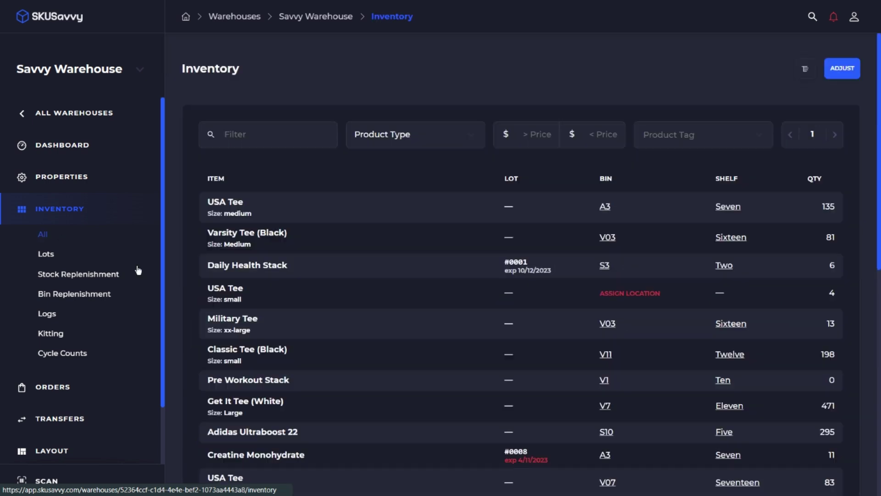
click(839, 69)
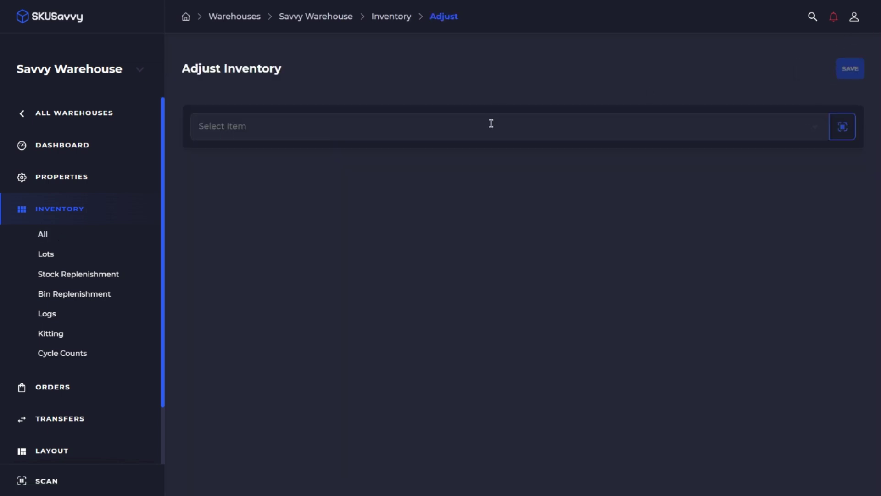
click(838, 133)
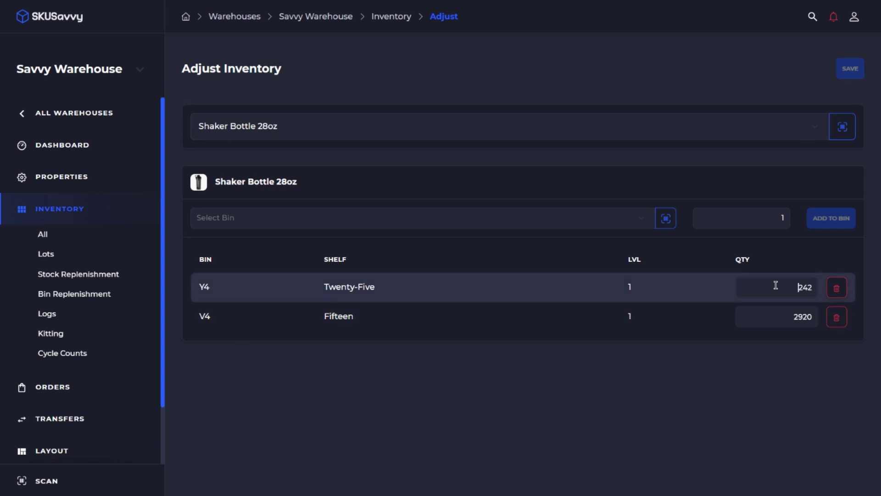
drag(776, 285, 807, 284)
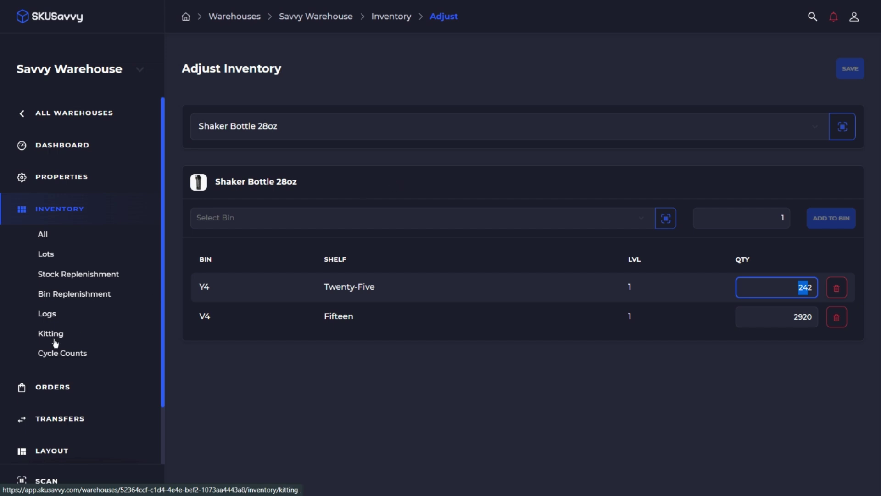
Open the warehouse layout's list of all bins and view bin A2's details.
scroll(62, 349, down, 2)
click(62, 384)
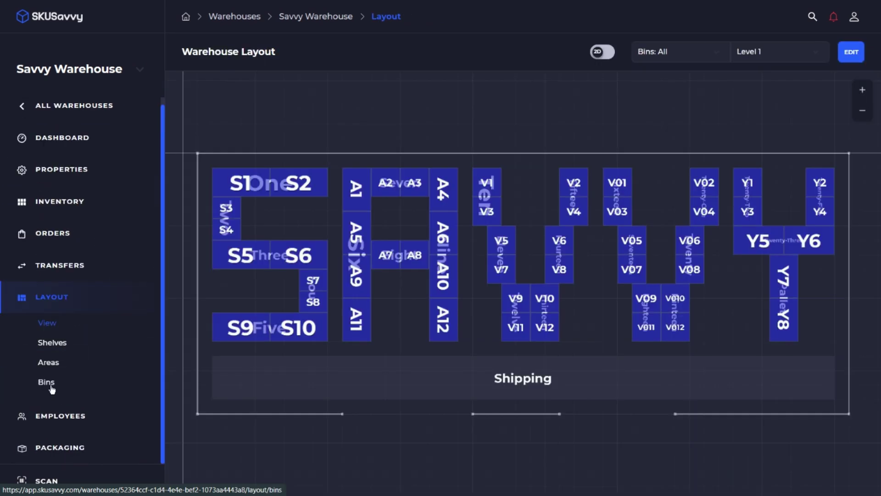
click(50, 384)
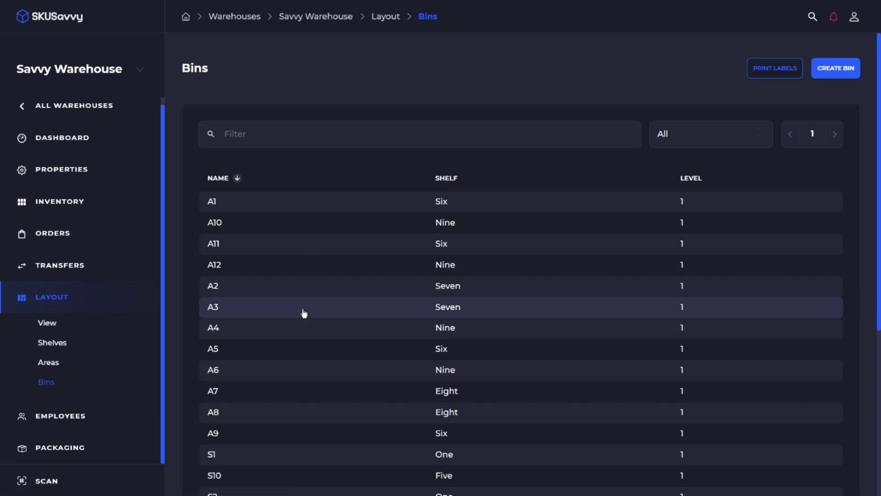
scroll(302, 315, down, 5)
scroll(348, 324, up, 5)
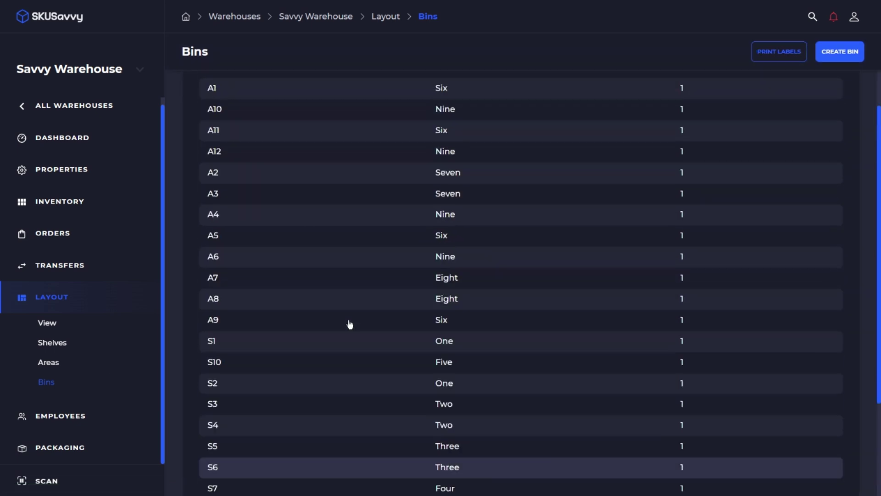
click(322, 264)
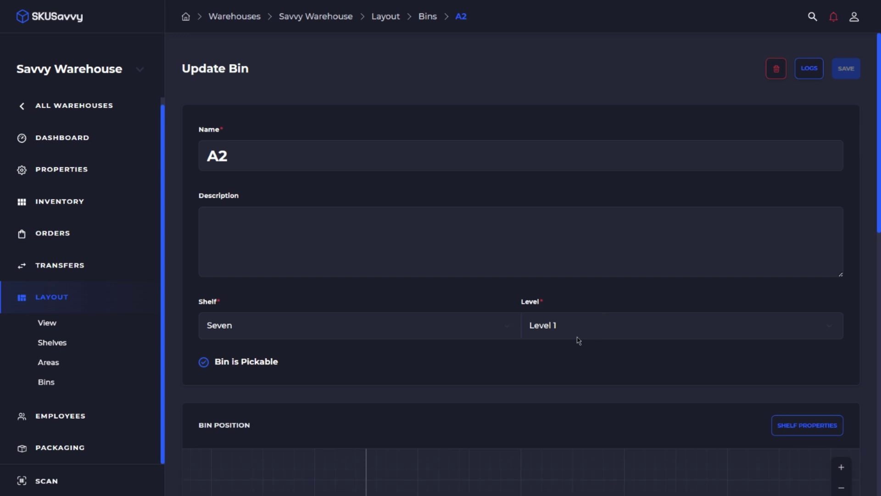
Scan the Y4 bin label and view its inventory, showing Shaker Bottle 28oz at 242.
click(113, 485)
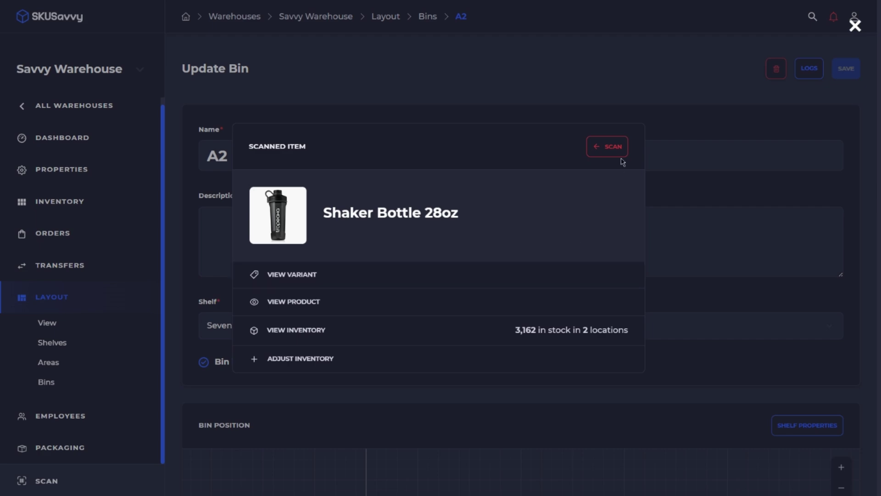
click(603, 152)
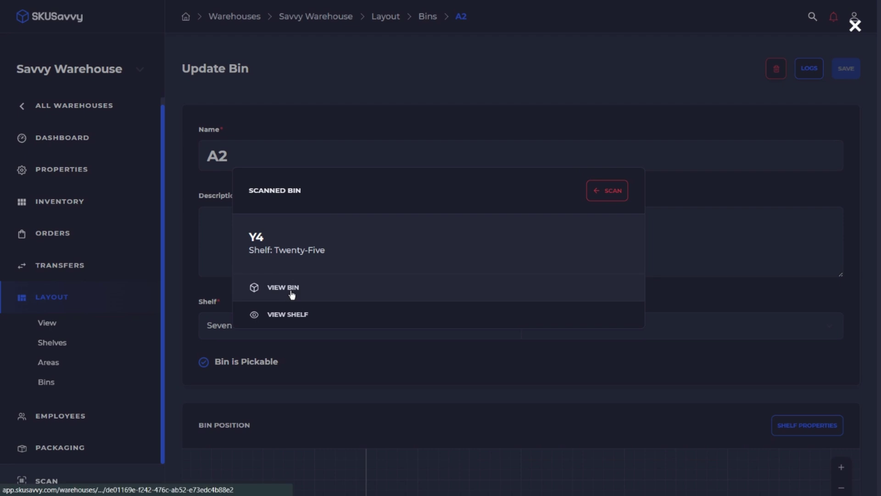
click(292, 288)
scroll(455, 309, down, 8)
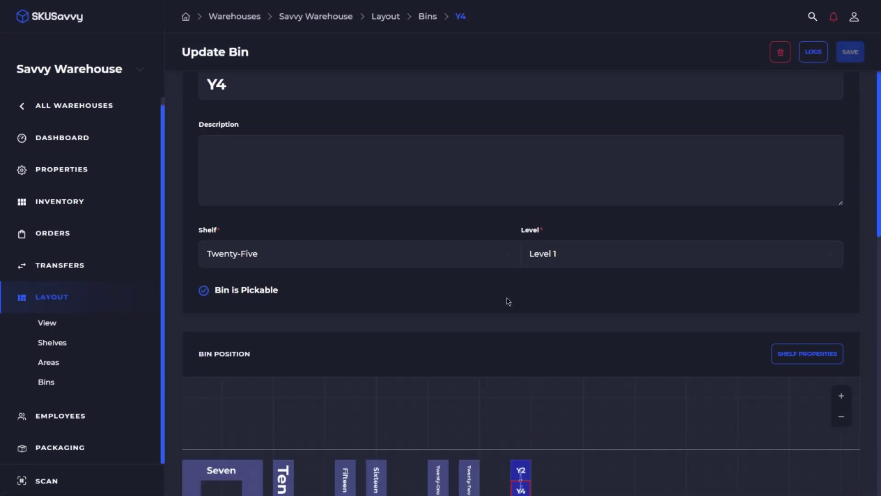
scroll(556, 353, down, 7)
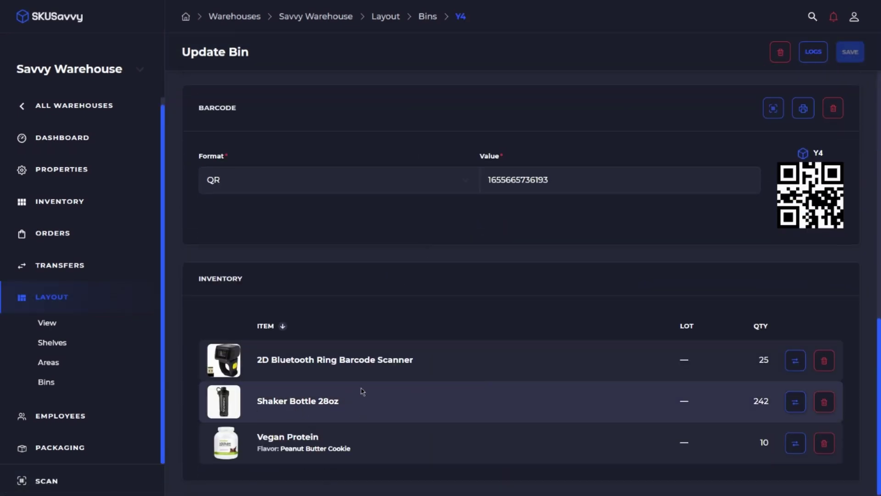
Move 200 Shaker Bottle 28oz from bin Y4 to destination bin V4, leaving 42 in Y4.
click(796, 409)
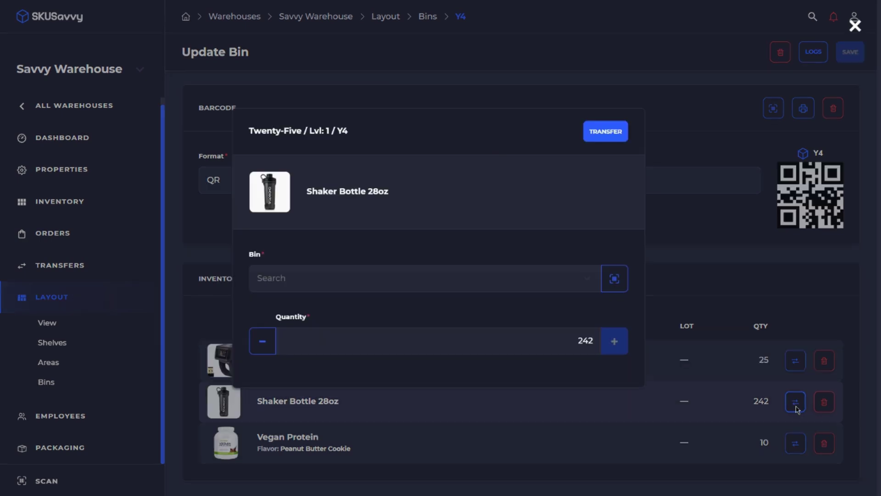
click(470, 281)
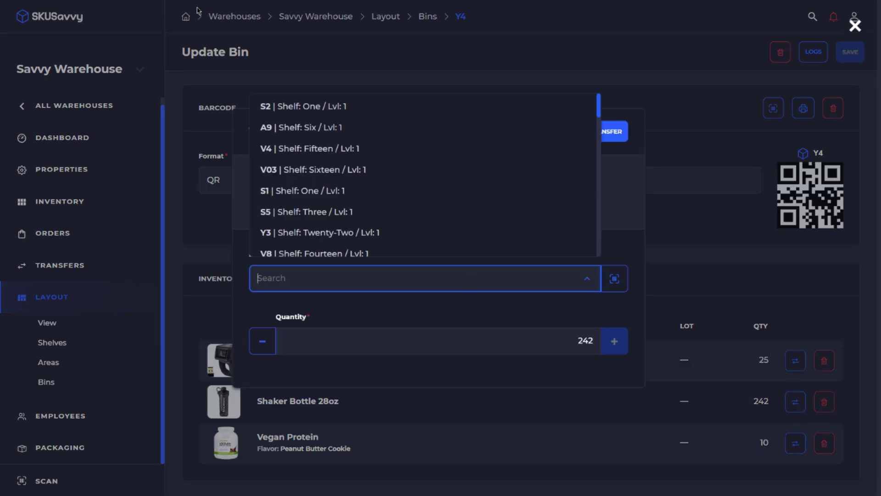
click(337, 149)
click(549, 333)
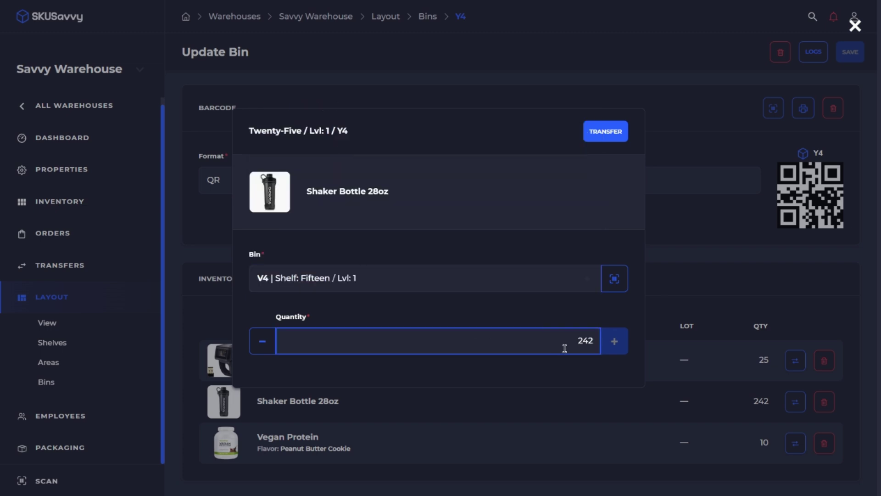
drag(564, 348, 644, 357)
text(20)
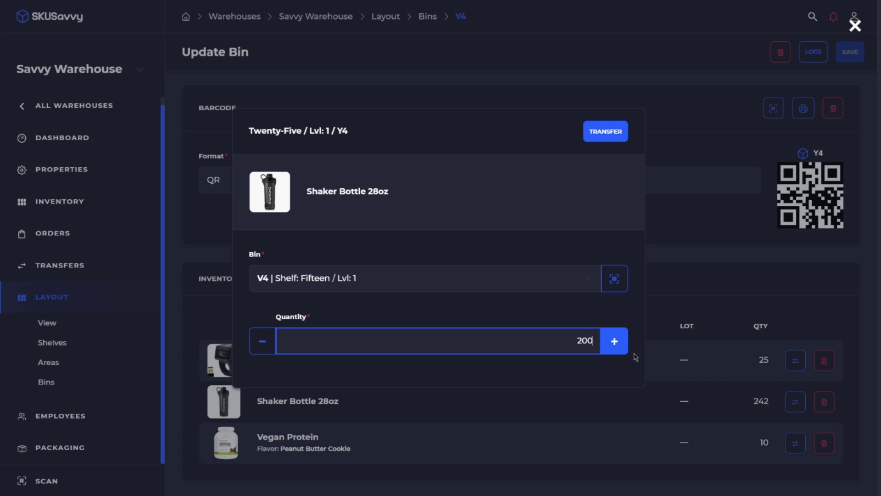
text(0)
click(603, 132)
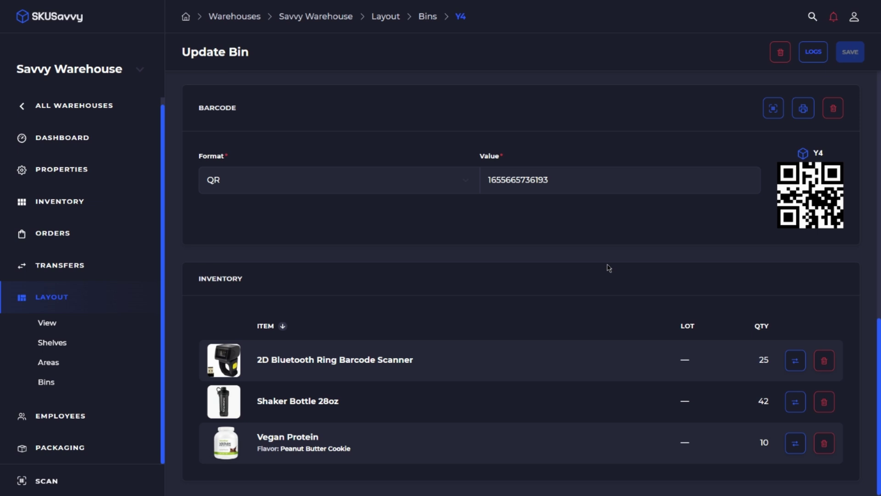
Filter the products list for 'shaker' and open the Shaker Bottle 28oz variant.
click(87, 105)
click(85, 255)
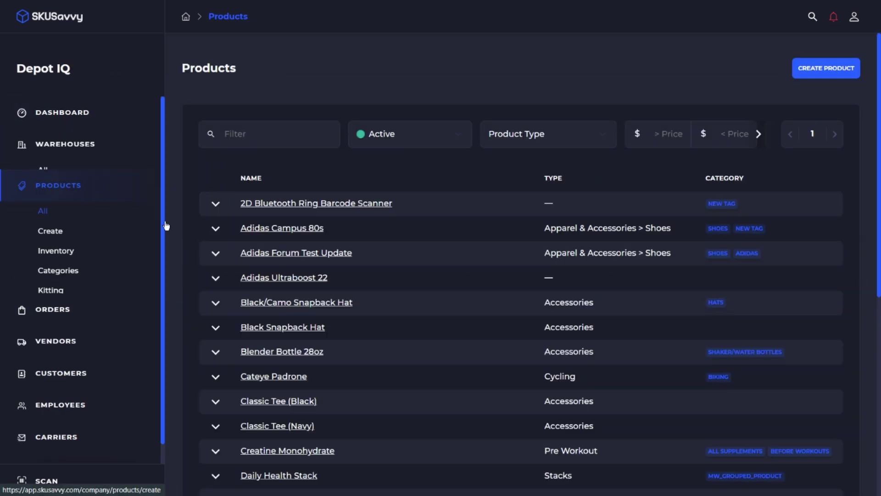
click(293, 130)
text(shak)
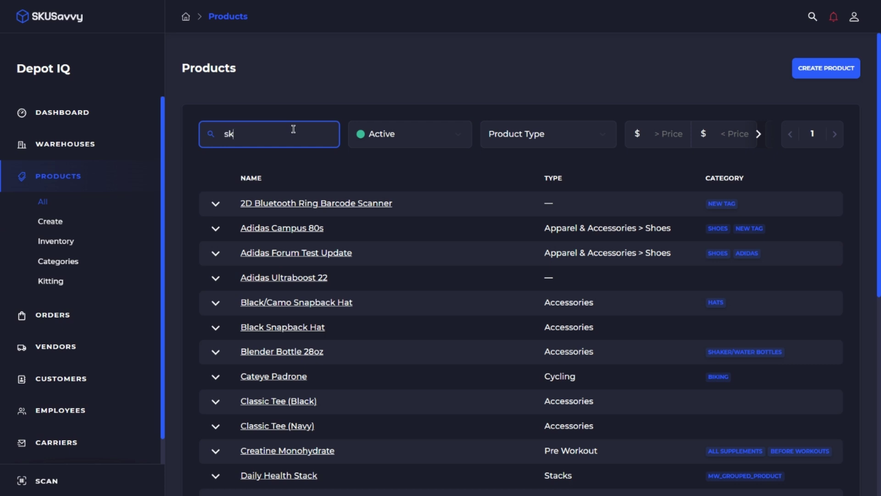
text(er)
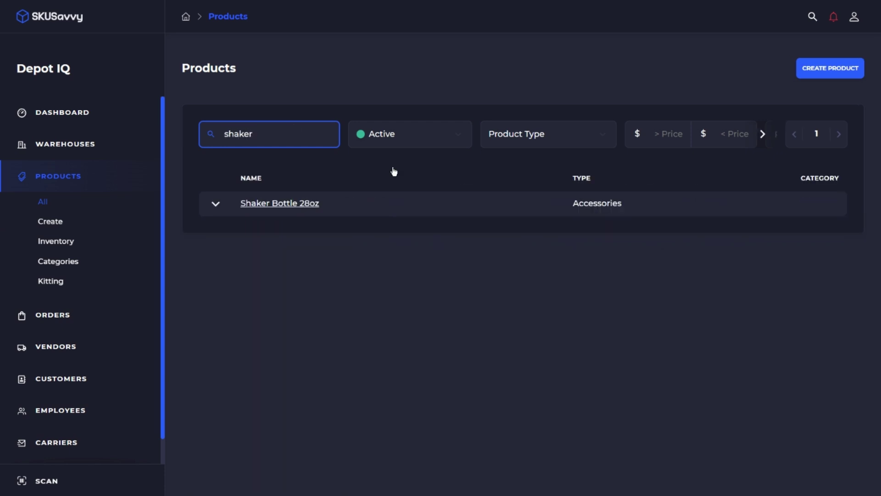
click(397, 198)
click(408, 213)
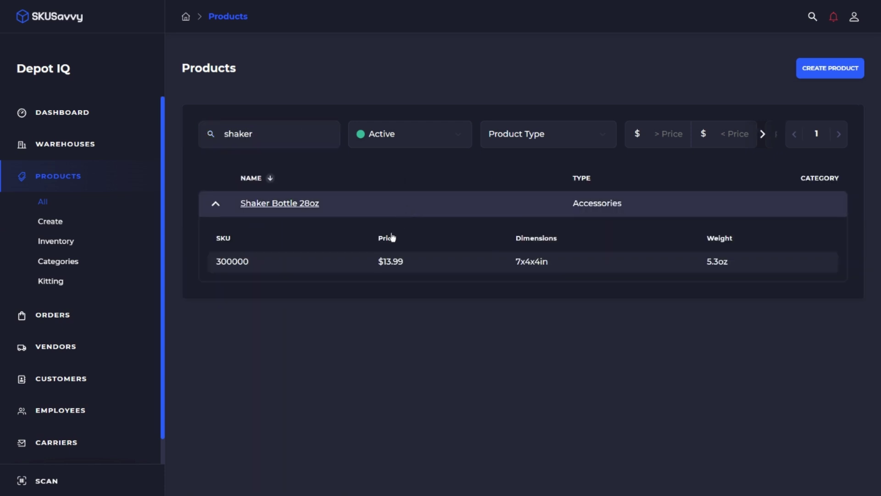
click(355, 263)
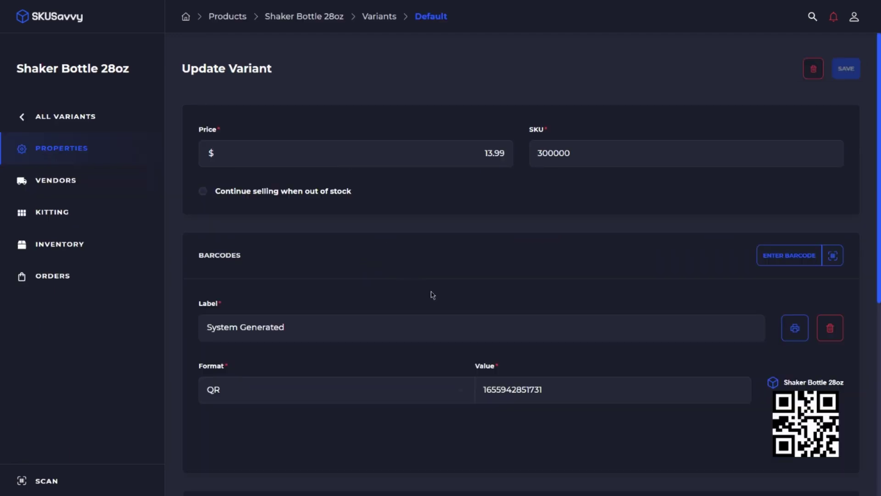
Show Savvy Warehouse stock by bin (V4 3,120, Y4 42) and start an adjustment.
click(96, 250)
scroll(565, 276, down, 3)
scroll(572, 287, down, 1)
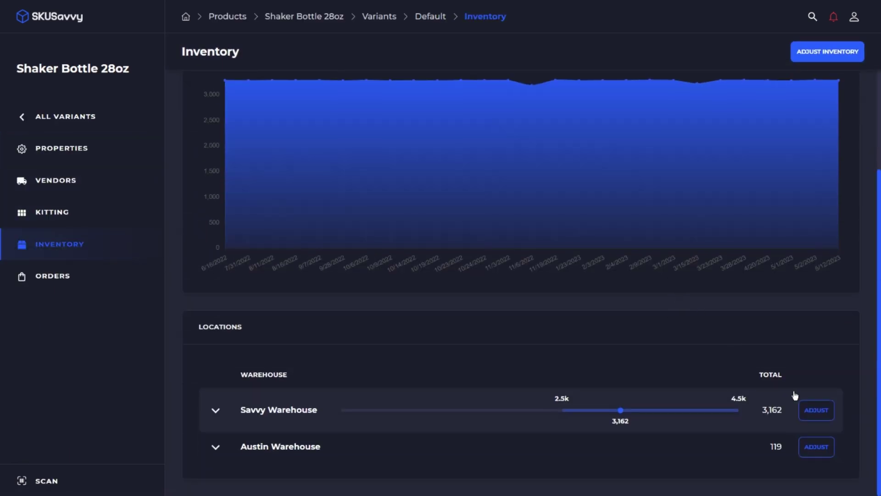
click(313, 413)
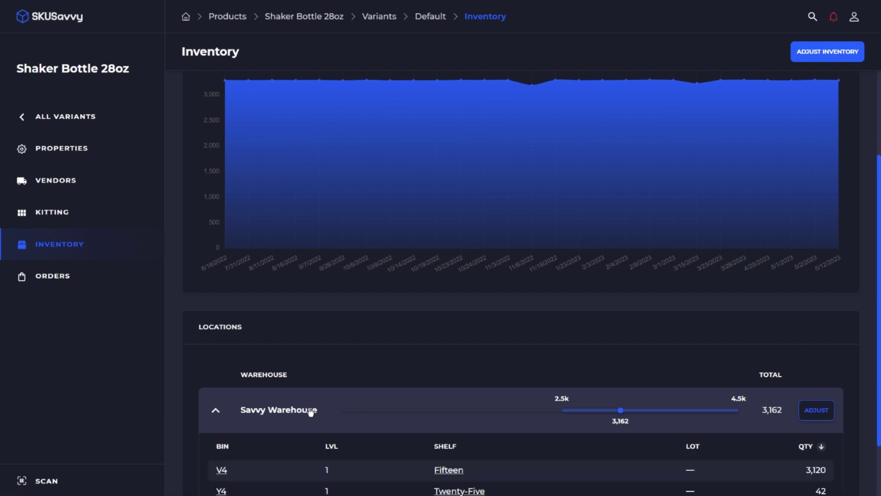
scroll(476, 415, down, 2)
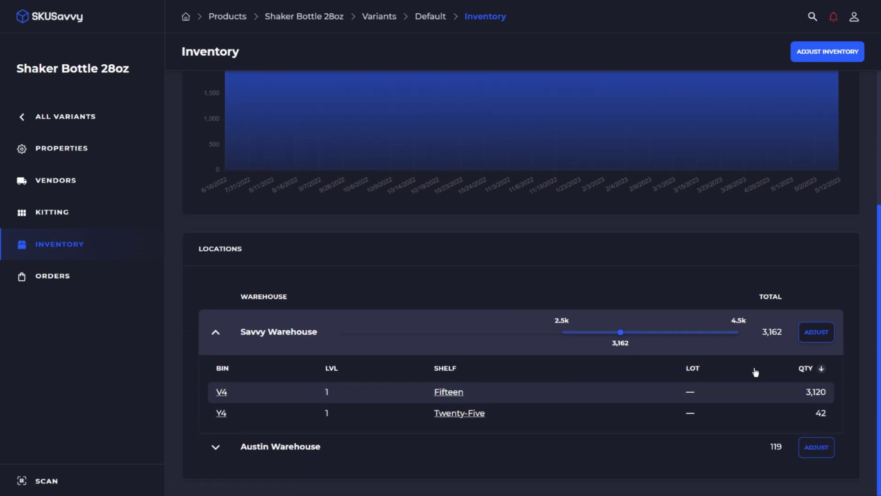
click(816, 332)
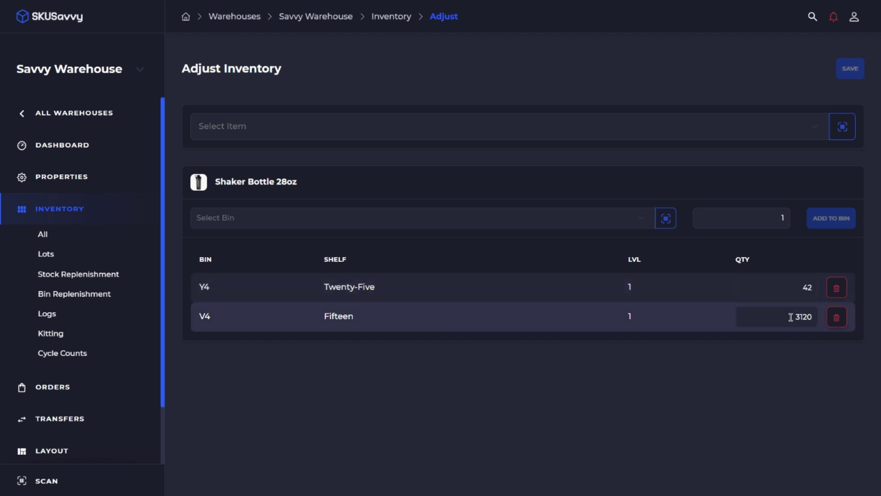
Select bin V4's quantity 3120 on the Adjust Inventory page for editing.
drag(790, 317, 825, 321)
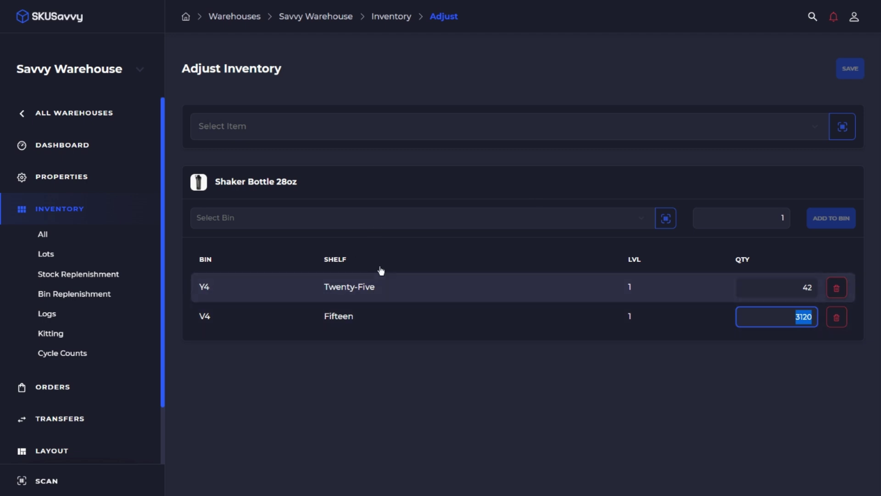
Open Inventory > Bin Replenishment for Savvy Warehouse.
click(79, 295)
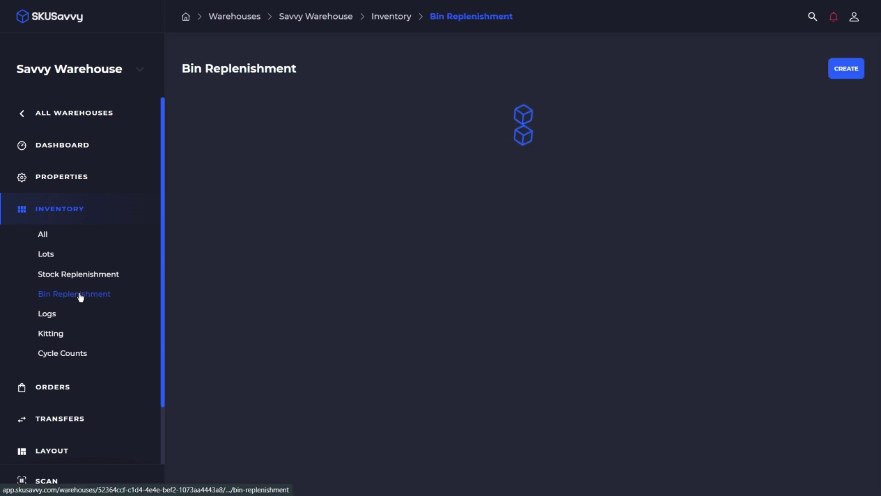